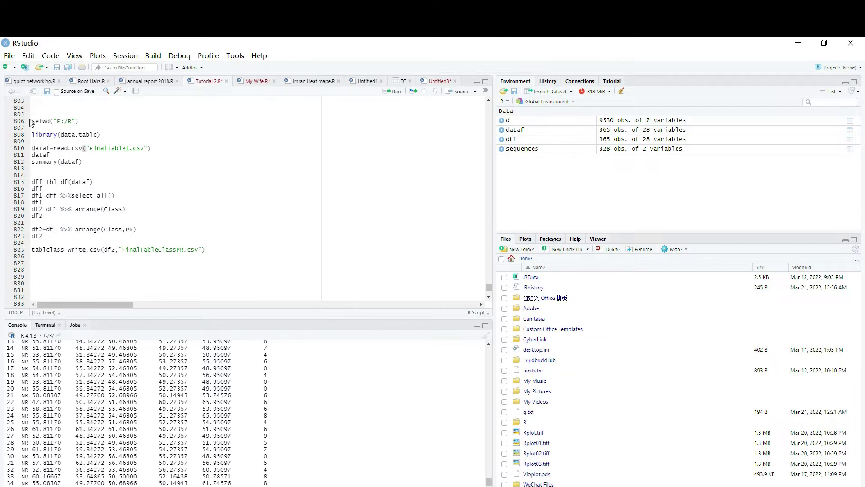
Run the setwd line for F:/R and load the data.table package.
{"action": "left_click_drag", "start_coordinate": [32, 120], "coordinate": [32, 128]}
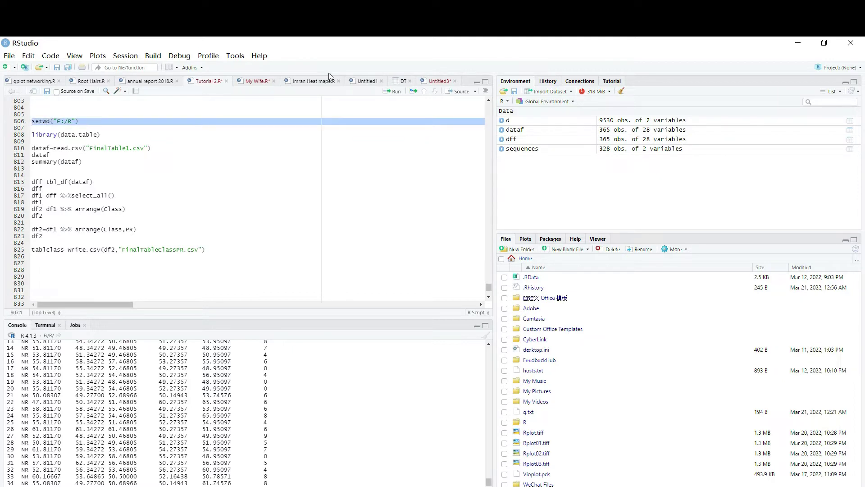
{"action": "left_click", "coordinate": [392, 92]}
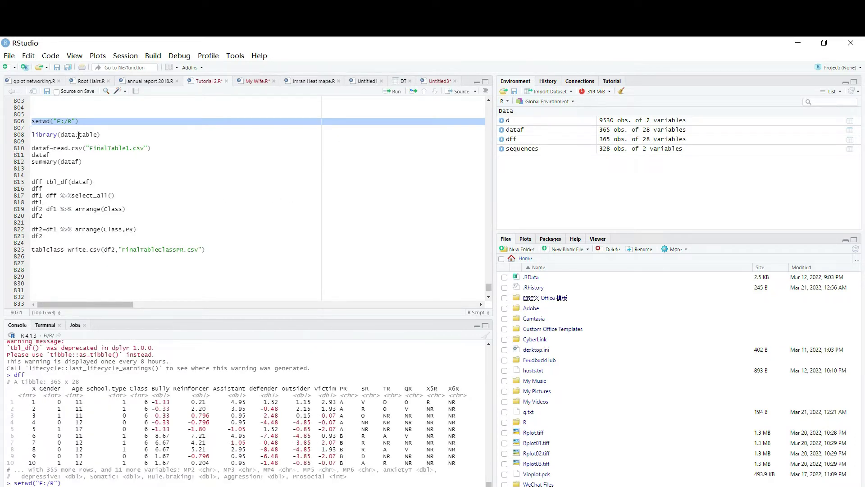
{"action": "left_click", "coordinate": [52, 134]}
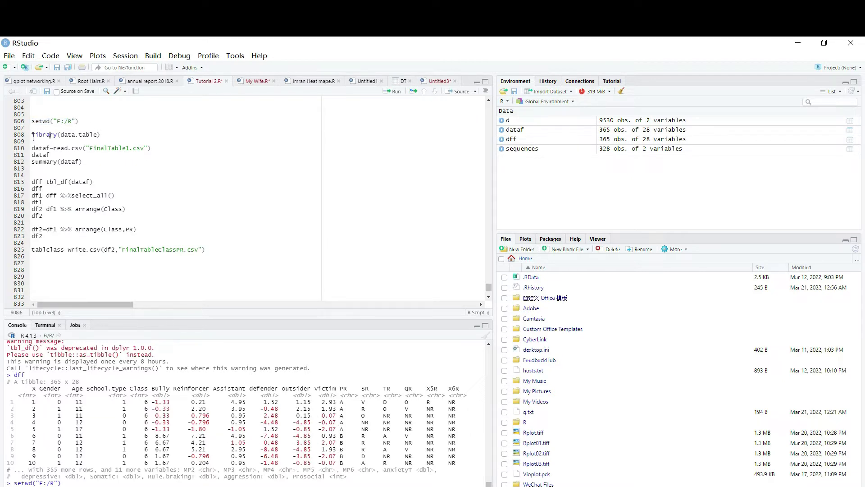
{"action": "left_click_drag", "start_coordinate": [32, 134], "coordinate": [102, 134]}
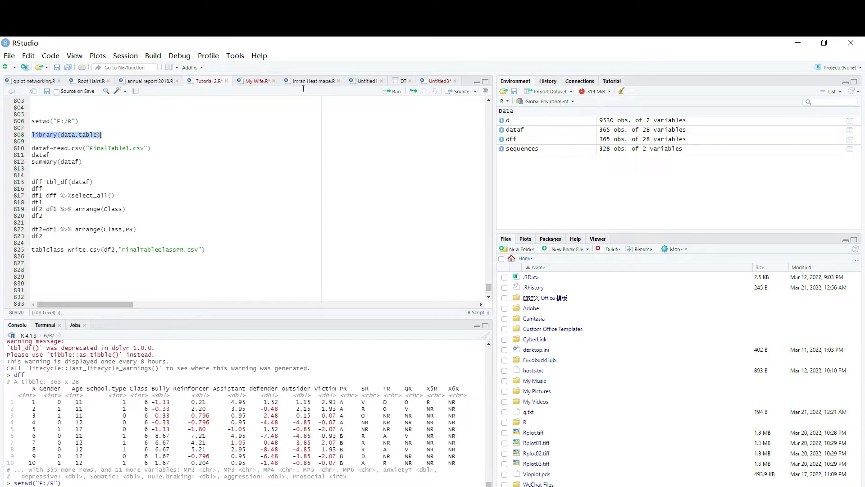
{"action": "left_click", "coordinate": [396, 91]}
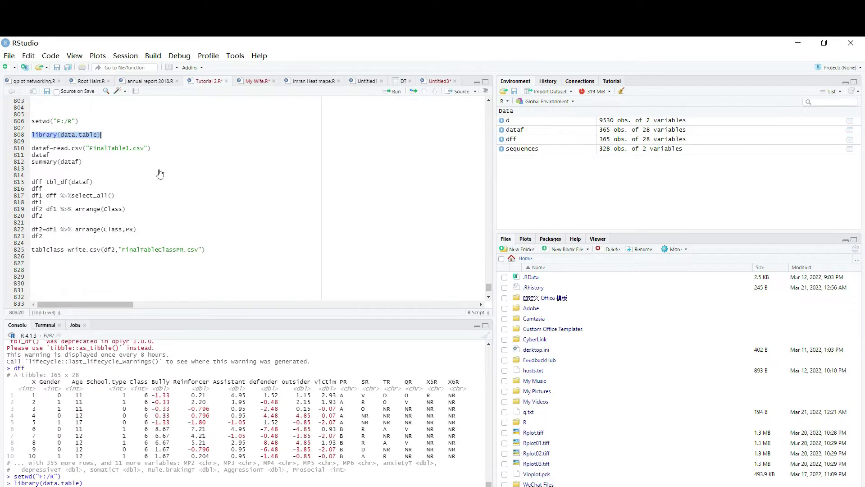
Read FinalTable1.csv into dataf and print its 365 rows in the console.
{"action": "left_click", "coordinate": [32, 149]}
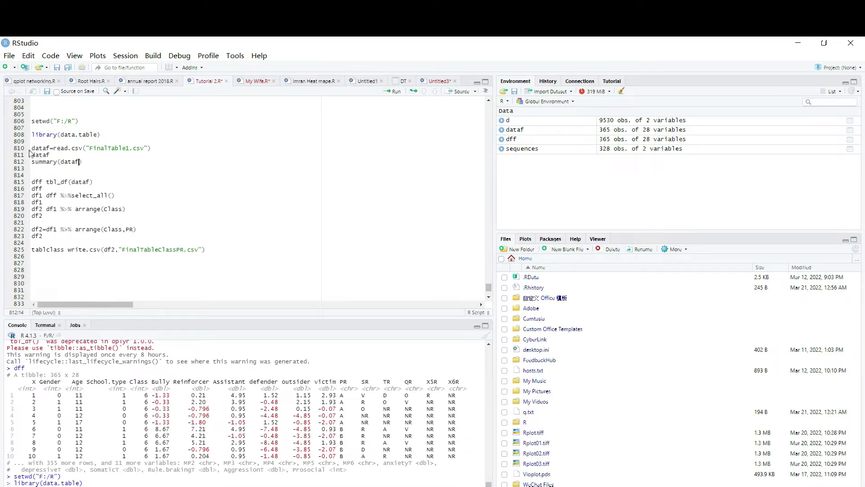
{"action": "left_click_drag", "start_coordinate": [32, 148], "coordinate": [58, 156]}
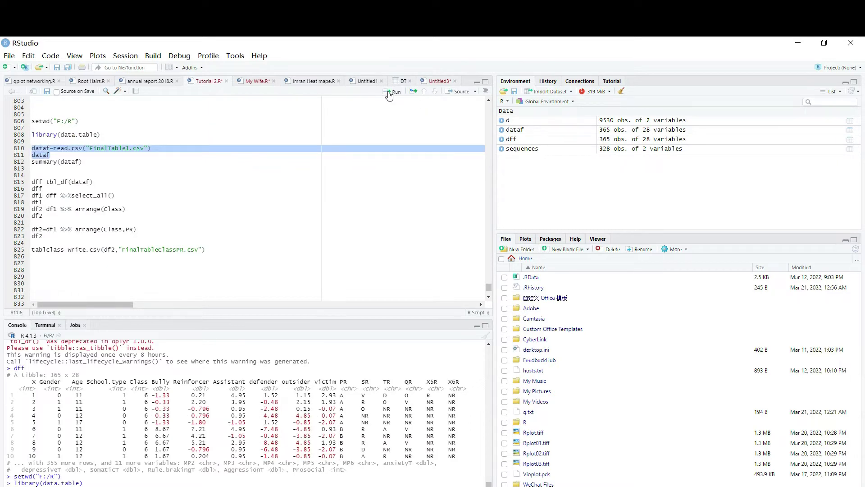
{"action": "left_click", "coordinate": [395, 91]}
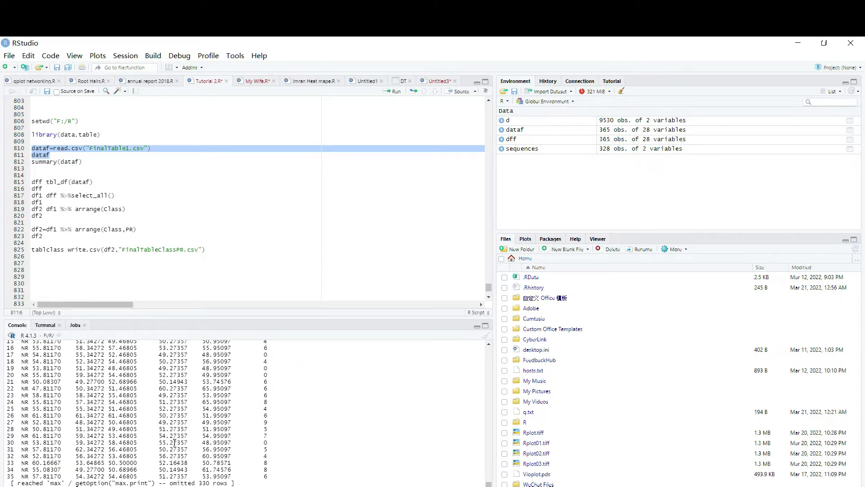
{"action": "scroll", "coordinate": [157, 420], "scroll_direction": "up", "scroll_amount": 3}
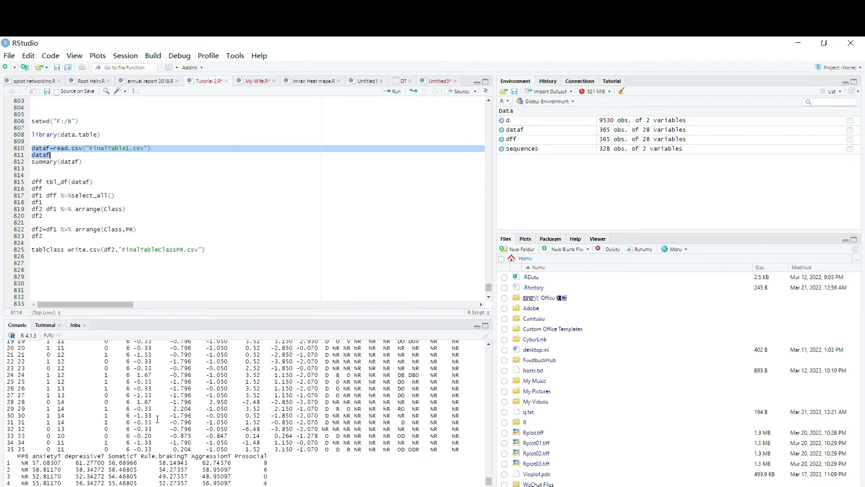
{"action": "scroll", "coordinate": [157, 420], "scroll_direction": "up", "scroll_amount": 3}
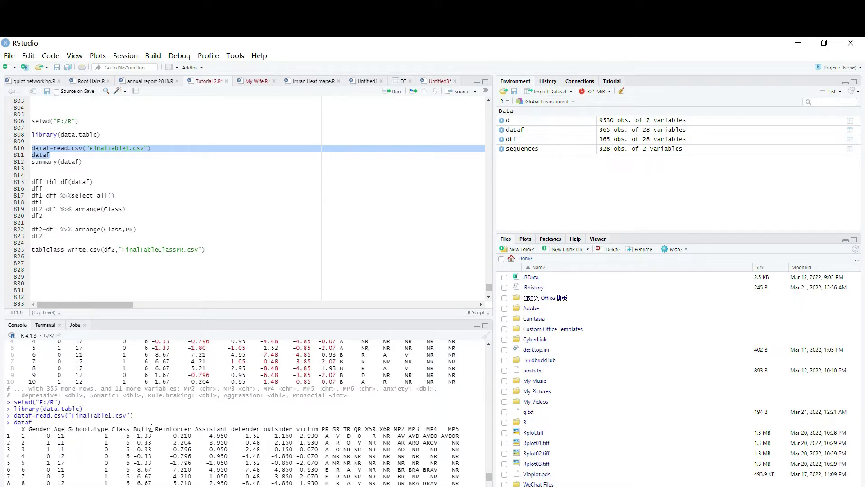
{"action": "left_click", "coordinate": [57, 167]}
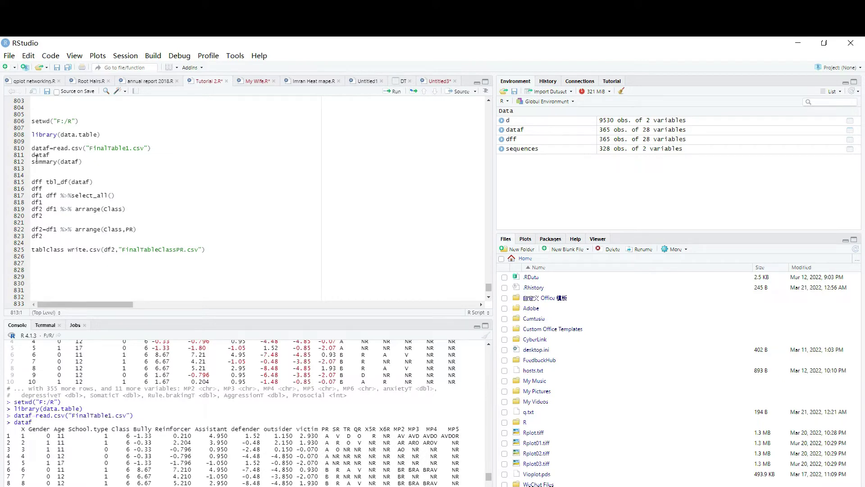
{"action": "left_click_drag", "start_coordinate": [32, 181], "coordinate": [44, 189]}
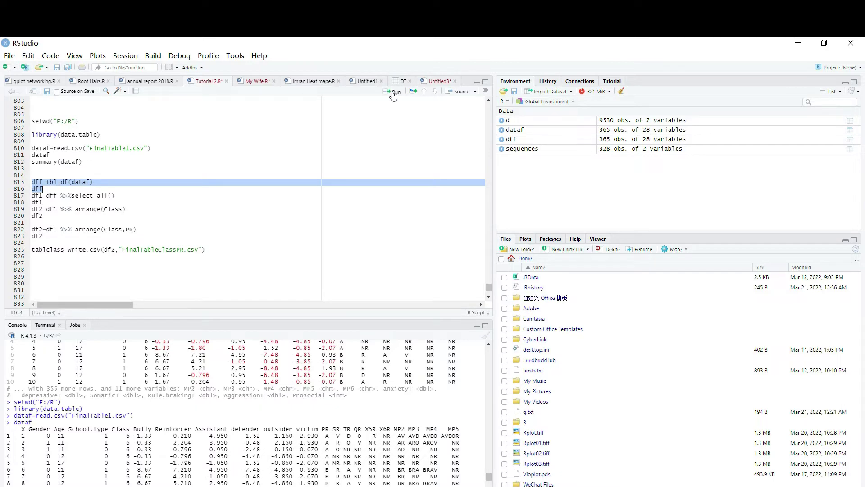
{"action": "left_click", "coordinate": [394, 93]}
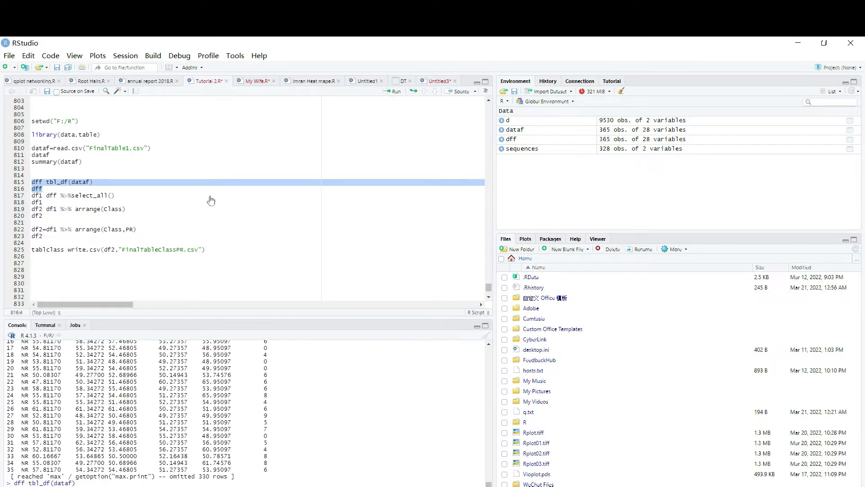
{"action": "left_click", "coordinate": [42, 202]}
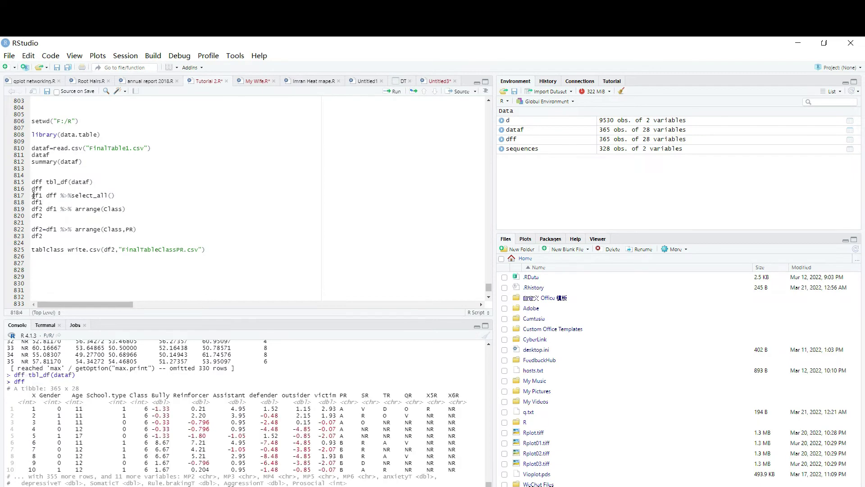
{"action": "left_click_drag", "start_coordinate": [32, 196], "coordinate": [61, 196]}
{"action": "left_click_drag", "start_coordinate": [60, 196], "coordinate": [44, 202]}
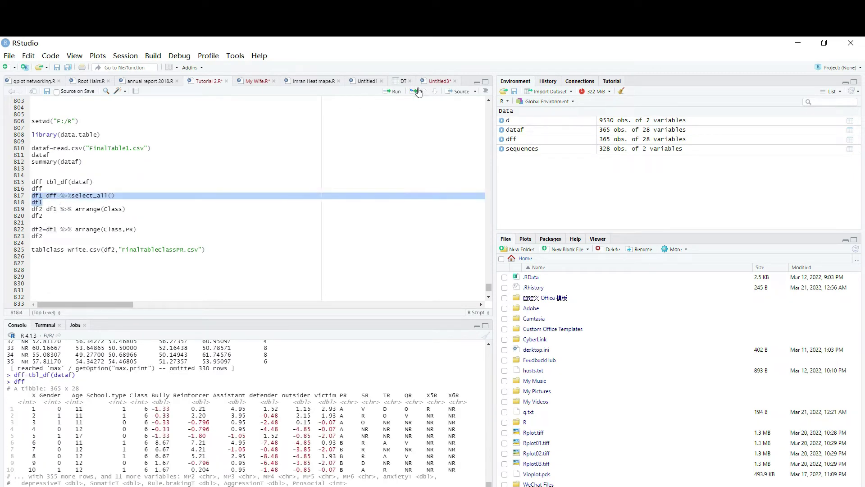
{"action": "left_click", "coordinate": [393, 93]}
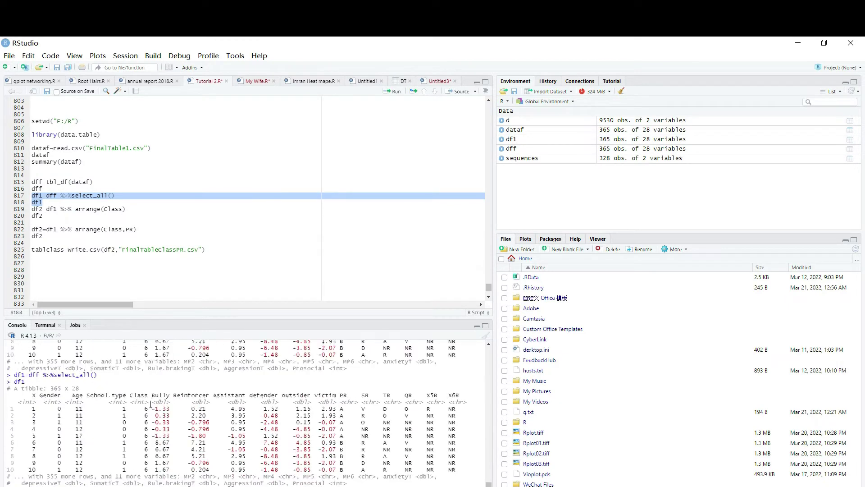
{"action": "scroll", "coordinate": [156, 406], "scroll_direction": "up", "scroll_amount": 5}
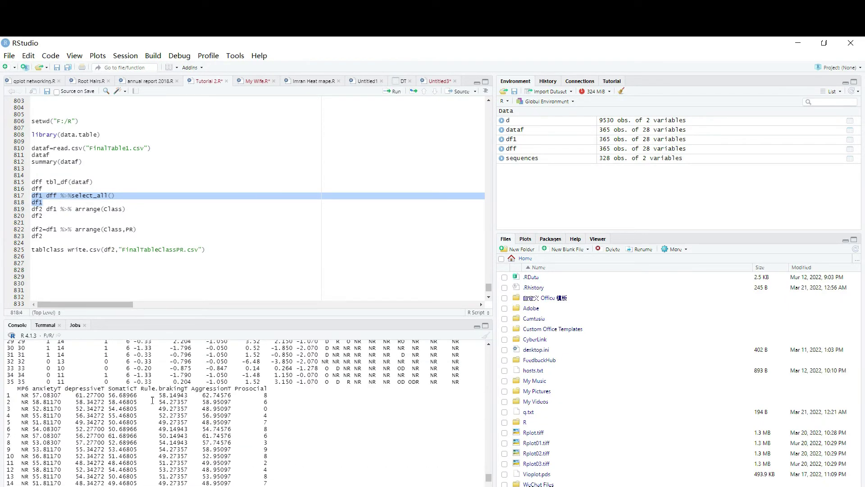
{"action": "scroll", "coordinate": [153, 403], "scroll_direction": "up", "scroll_amount": 5}
{"action": "scroll", "coordinate": [143, 401], "scroll_direction": "down", "scroll_amount": 5}
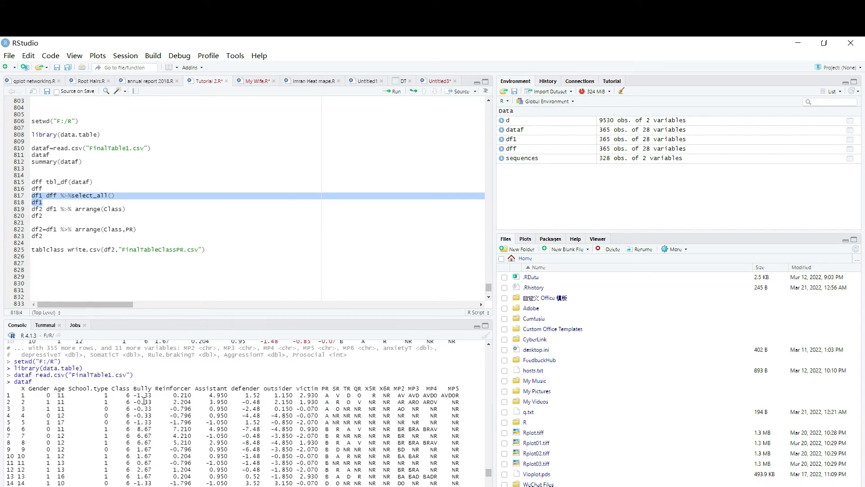
{"action": "scroll", "coordinate": [144, 401], "scroll_direction": "down", "scroll_amount": 5}
{"action": "scroll", "coordinate": [144, 400], "scroll_direction": "down", "scroll_amount": 5}
{"action": "scroll", "coordinate": [144, 401], "scroll_direction": "down", "scroll_amount": 5}
{"action": "scroll", "coordinate": [144, 402], "scroll_direction": "down", "scroll_amount": 5}
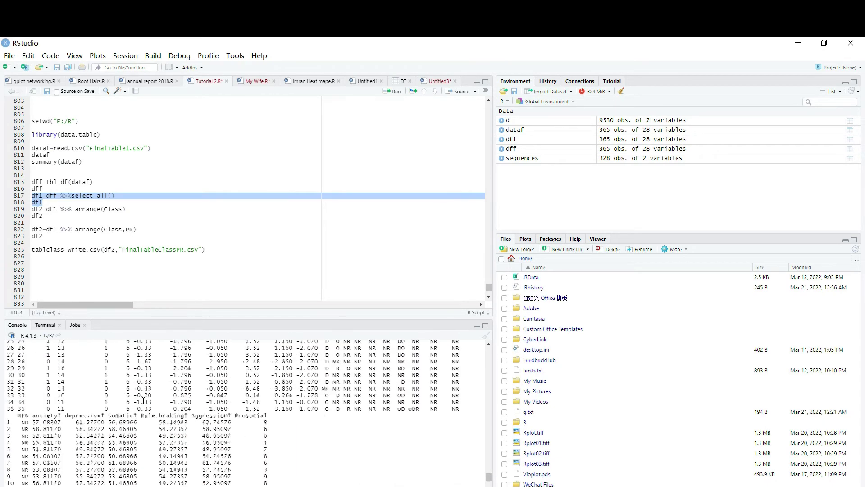
{"action": "scroll", "coordinate": [144, 402], "scroll_direction": "down", "scroll_amount": 5}
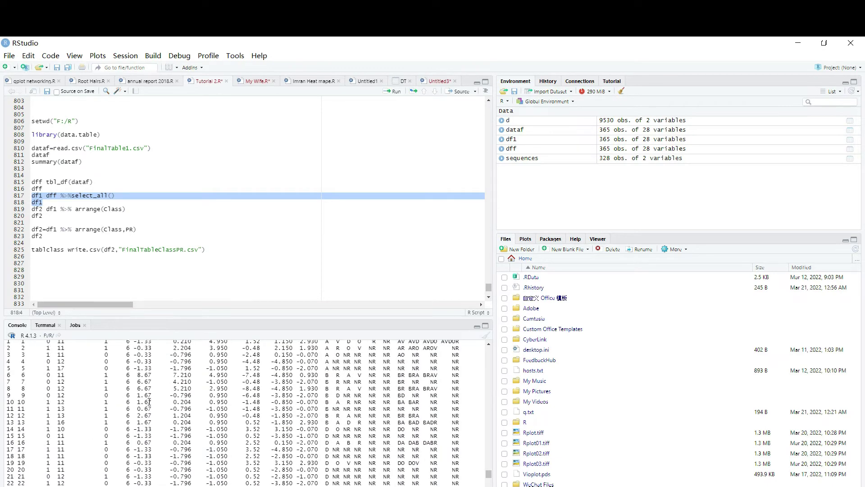
{"action": "scroll", "coordinate": [148, 402], "scroll_direction": "down", "scroll_amount": 5}
{"action": "scroll", "coordinate": [147, 402], "scroll_direction": "down", "scroll_amount": 5}
{"action": "scroll", "coordinate": [147, 402], "scroll_direction": "down", "scroll_amount": 5}
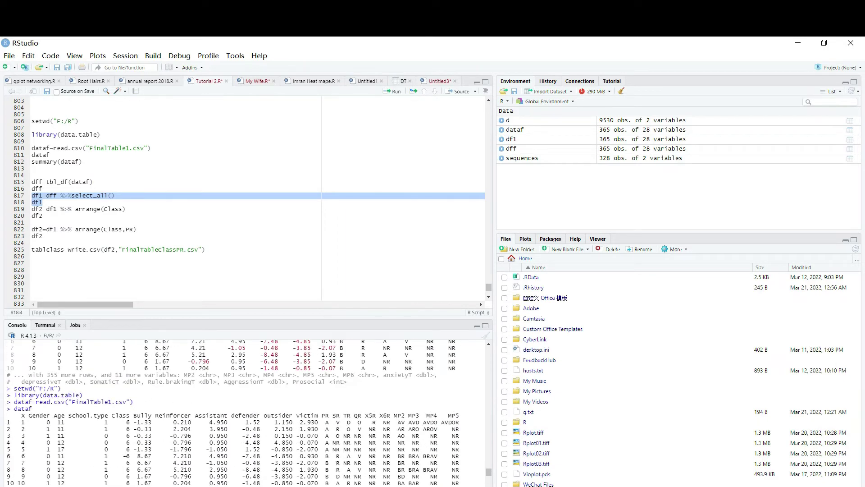
{"action": "scroll", "coordinate": [105, 427], "scroll_direction": "down", "scroll_amount": 2}
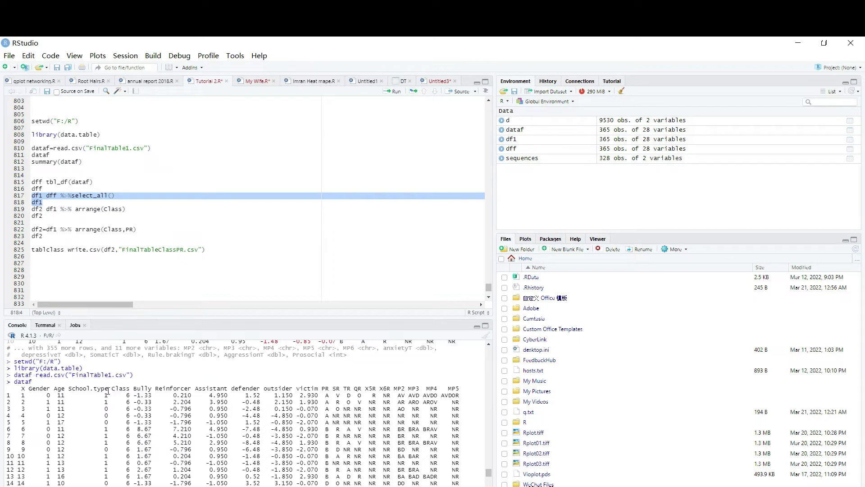
Replace Class with School.type, copied from the console header, in arrange() on line 819.
{"action": "left_click_drag", "start_coordinate": [109, 389], "coordinate": [70, 389]}
{"action": "right_click", "coordinate": [76, 389]}
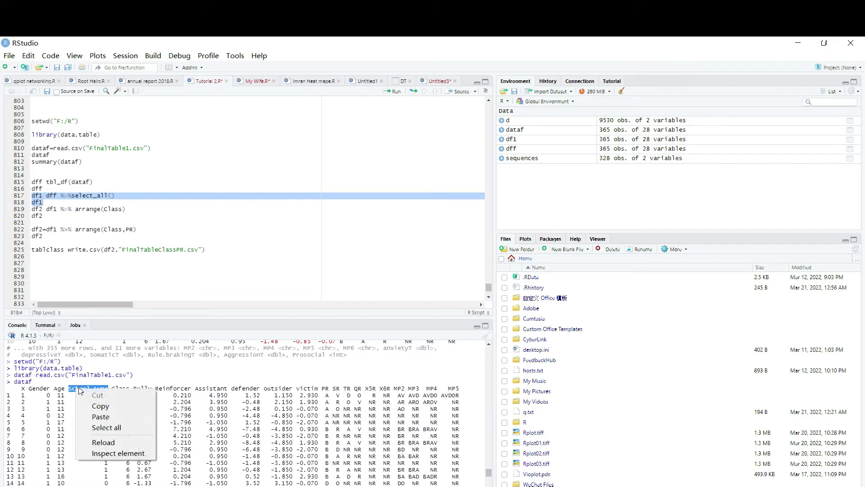
{"action": "left_click", "coordinate": [104, 408]}
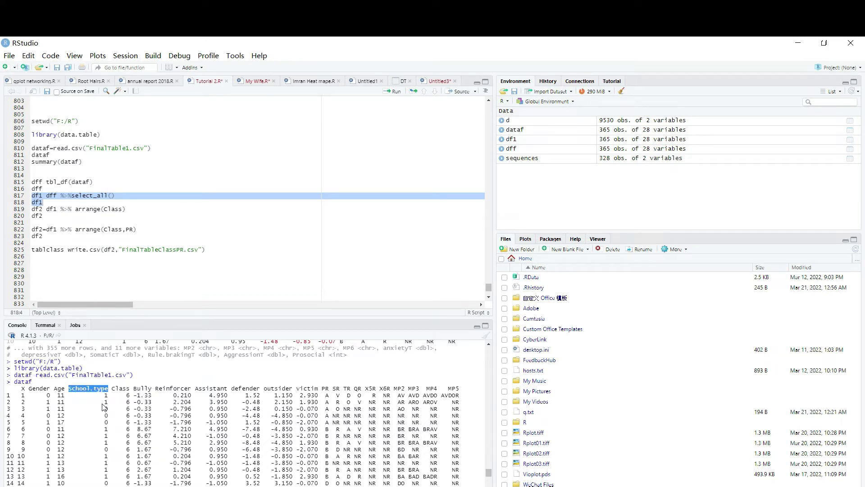
{"action": "double_click", "coordinate": [113, 209]}
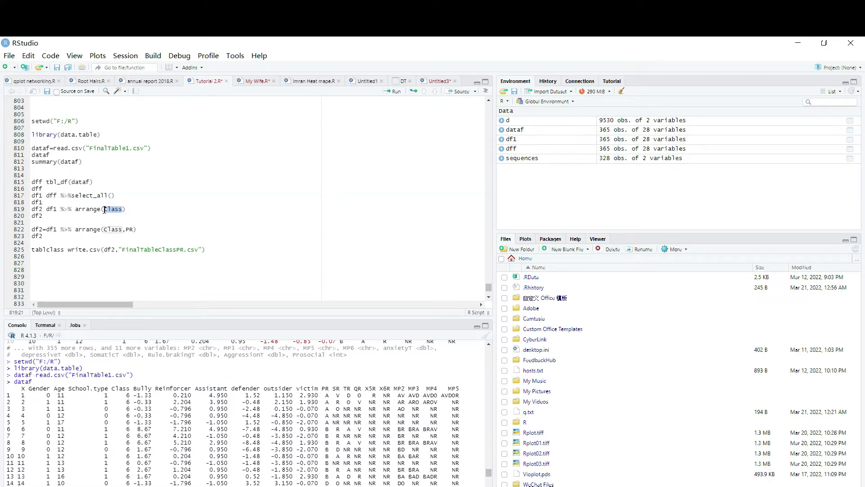
{"action": "key", "text": "ctrl+v"}
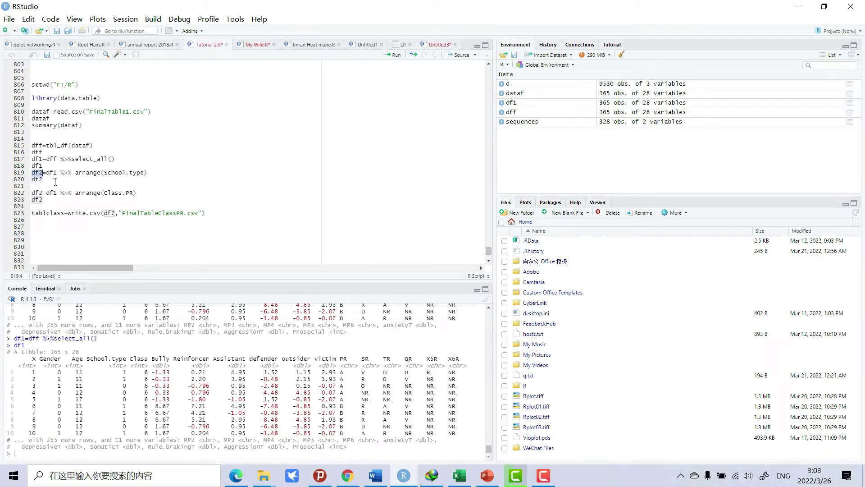
Run lines 819–820 to build df2 and print it as a 365 × 28 tibble.
{"action": "left_click_drag", "start_coordinate": [31, 208], "coordinate": [56, 219]}
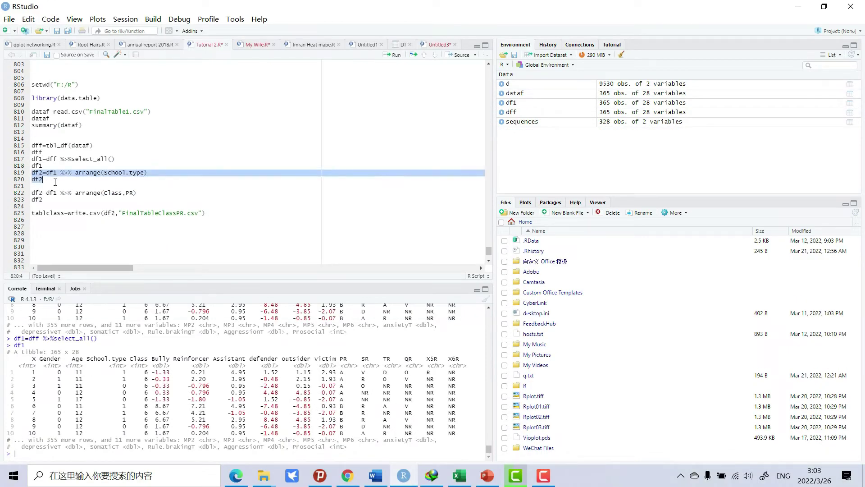
{"action": "left_click", "coordinate": [392, 55]}
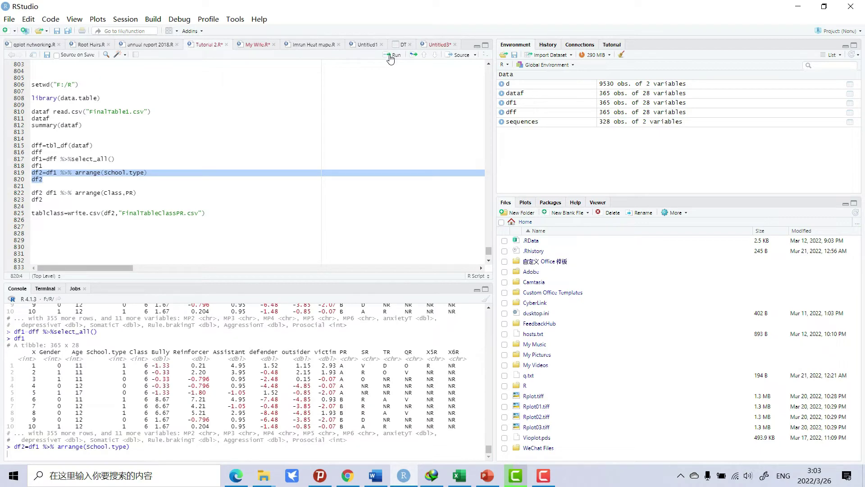
{"action": "left_click", "coordinate": [49, 186]}
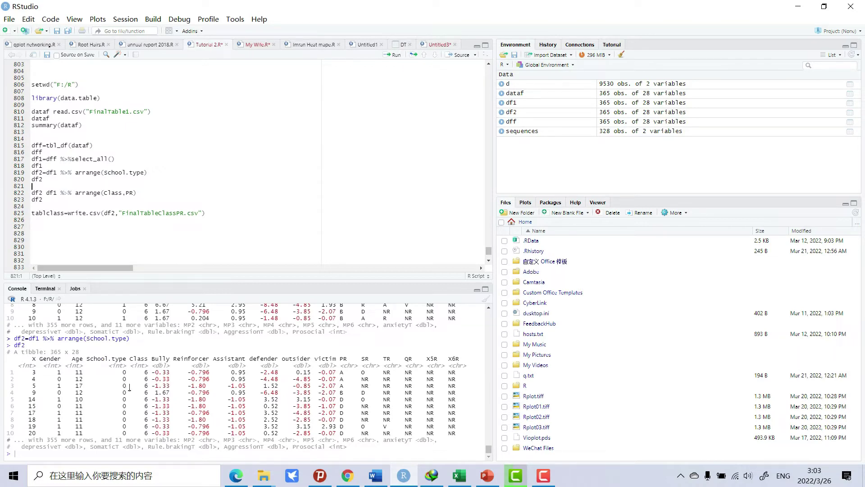
{"action": "scroll", "coordinate": [132, 406], "scroll_direction": "up", "scroll_amount": 3}
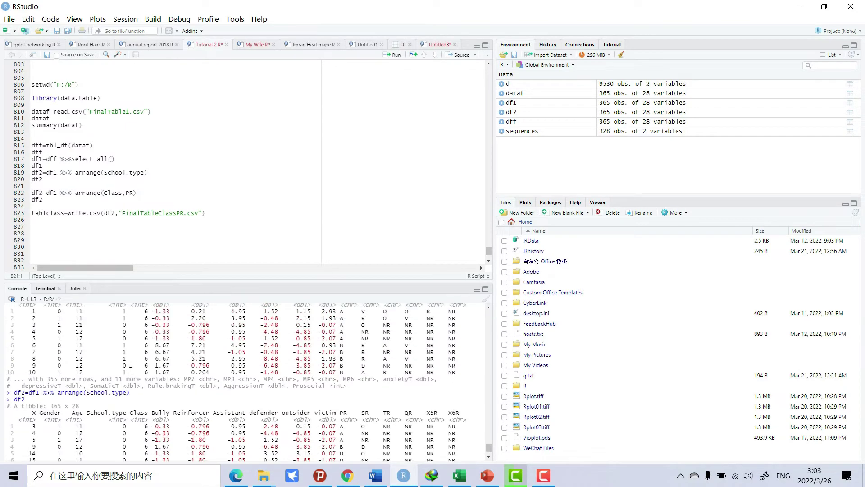
{"action": "scroll", "coordinate": [129, 352], "scroll_direction": "up", "scroll_amount": 3}
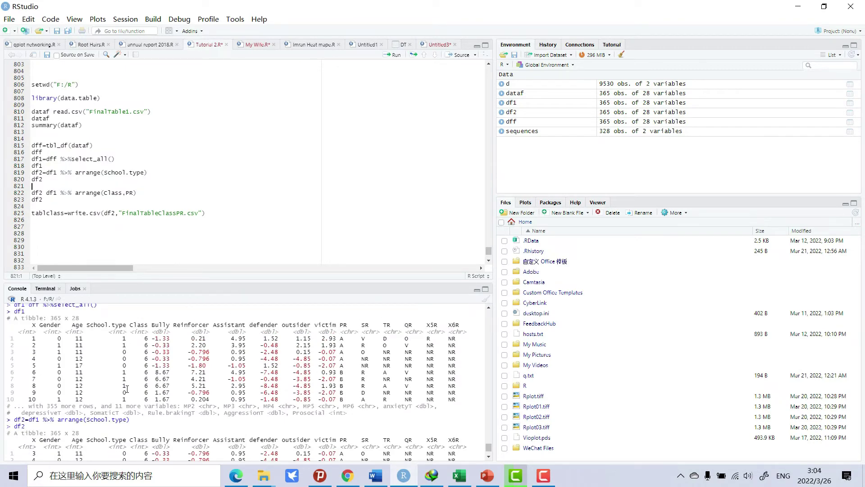
{"action": "scroll", "coordinate": [127, 393], "scroll_direction": "down", "scroll_amount": 1}
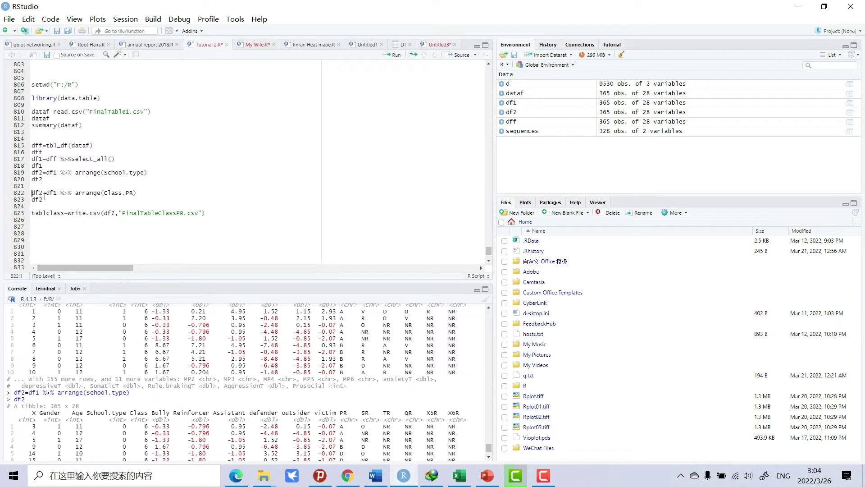
Run df2=df1 %>% arrange(Class,PR) on lines 822–823 and print the 365 × 28 tibble.
{"action": "left_click_drag", "start_coordinate": [32, 193], "coordinate": [43, 200]}
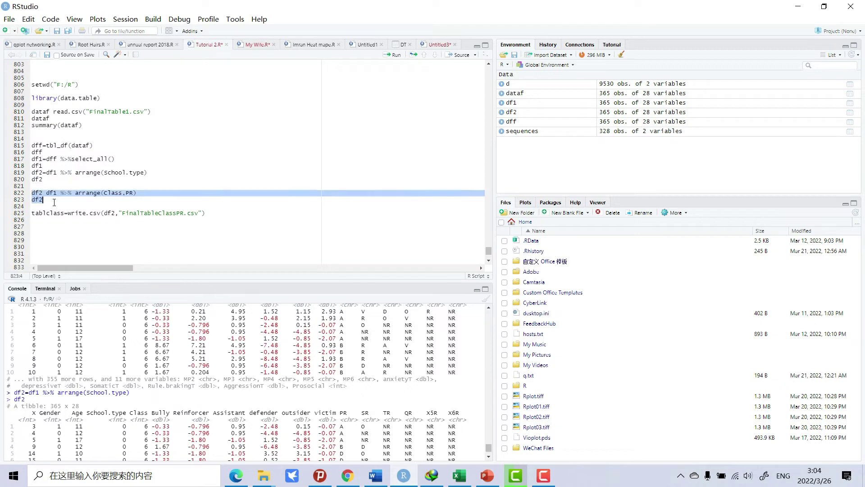
{"action": "left_click", "coordinate": [395, 55]}
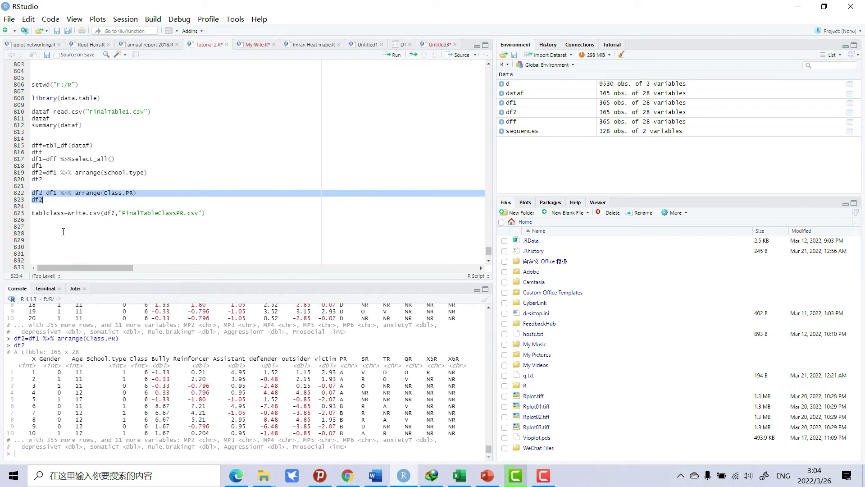
{"action": "left_click", "coordinate": [48, 233]}
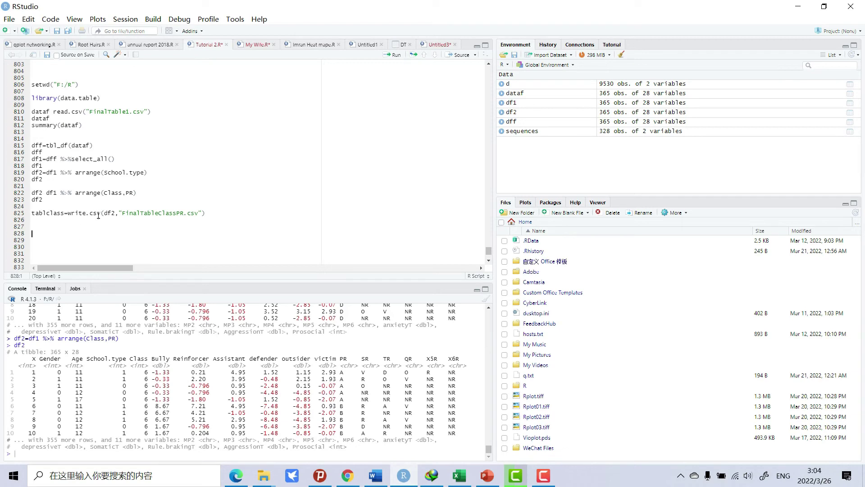
{"action": "double_click", "coordinate": [38, 199]}
{"action": "left_click", "coordinate": [109, 193]}
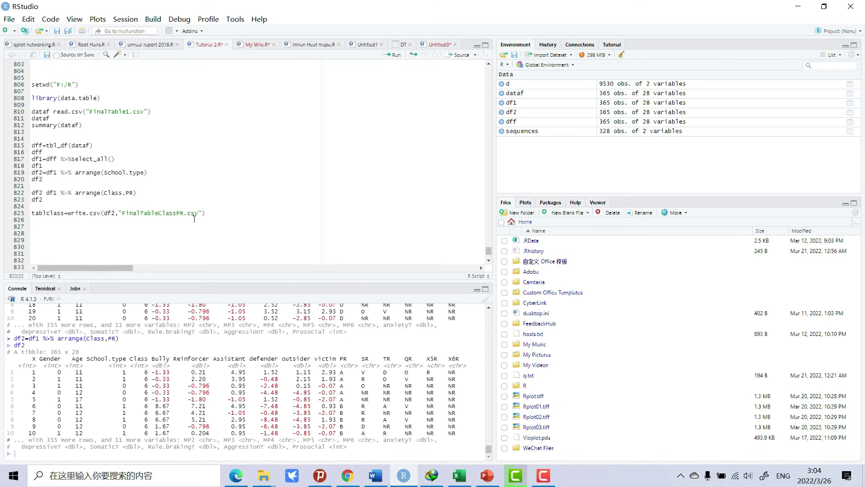